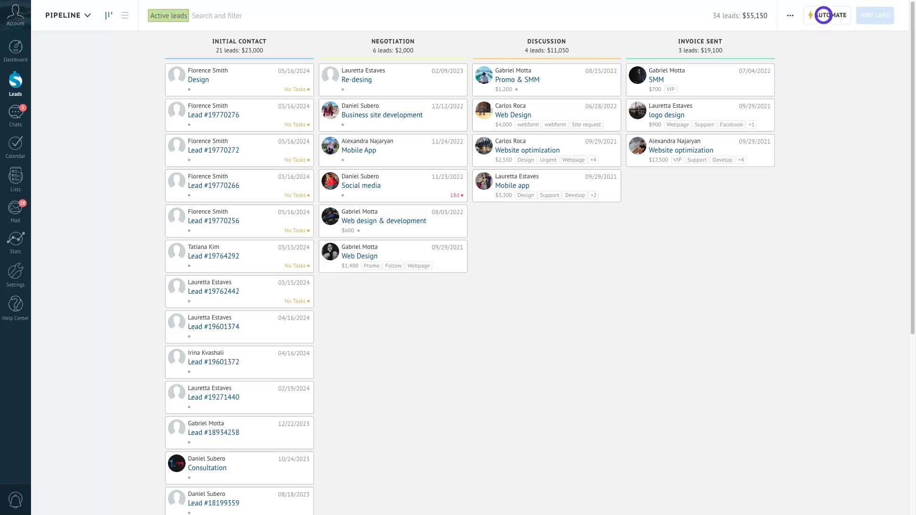
# Add a Website chat button as a new lead source in the pipeline's automation setup.
pyautogui.click(823, 15)
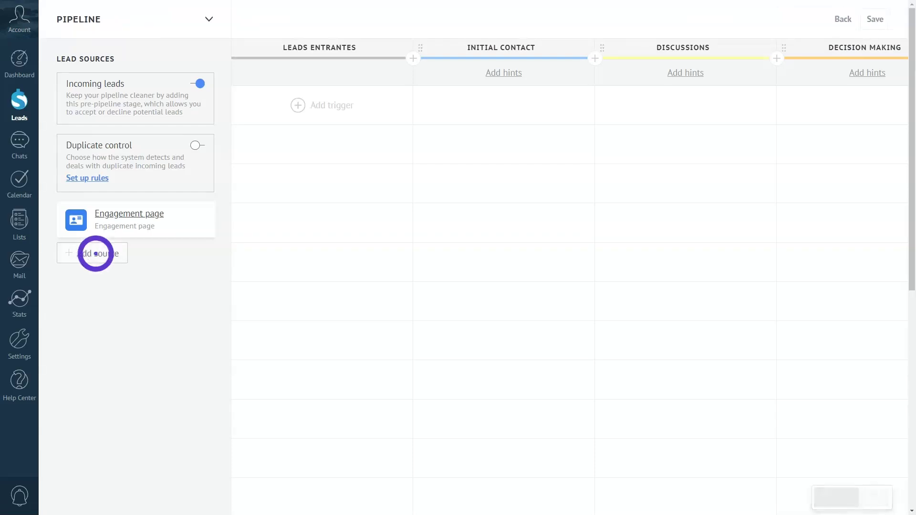
pyautogui.click(95, 254)
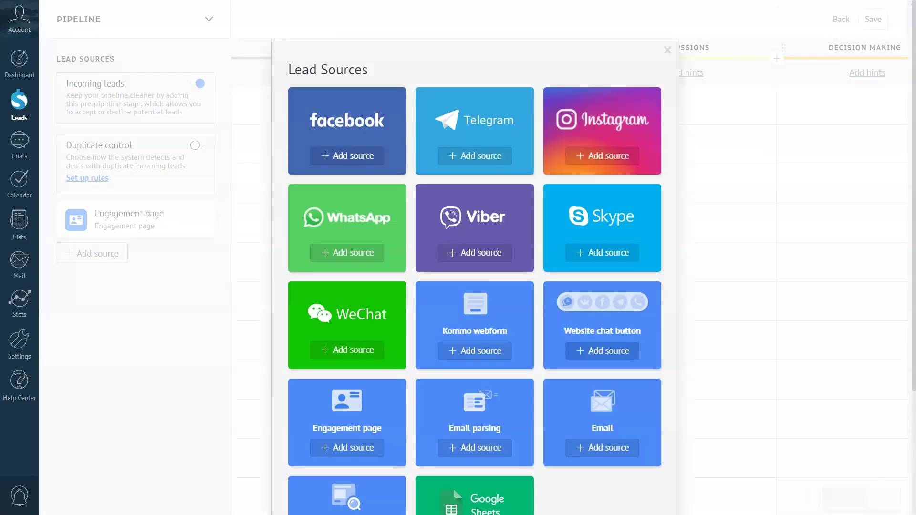
pyautogui.click(600, 351)
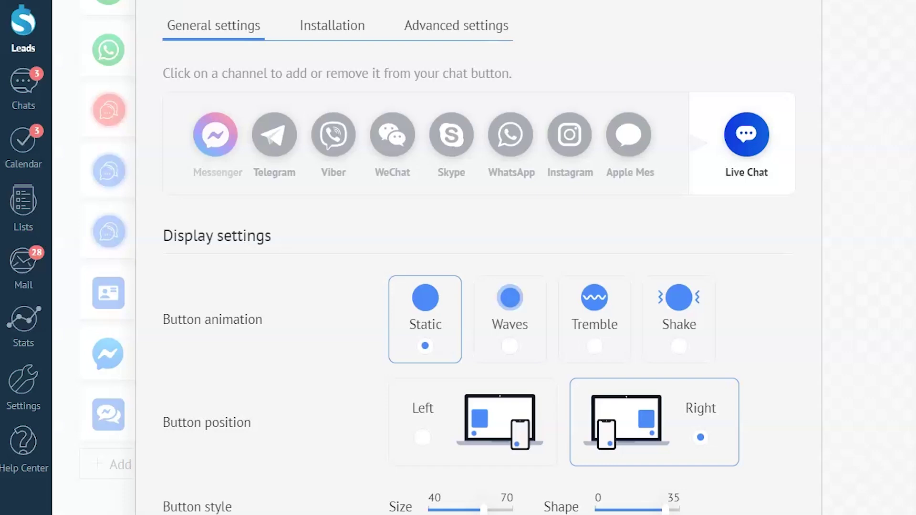
# Add Messenger, WhatsApp and Instagram as channels beside Live Chat on the chat button.
pyautogui.click(216, 134)
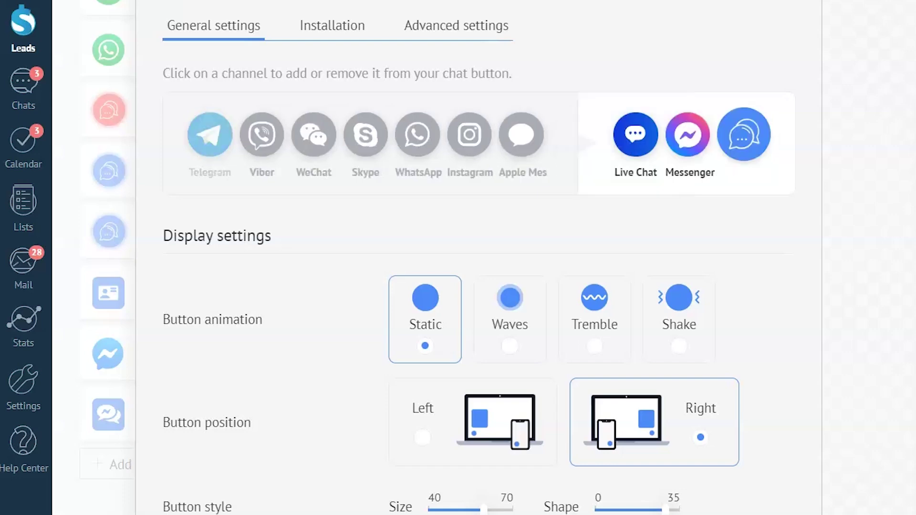
pyautogui.click(414, 141)
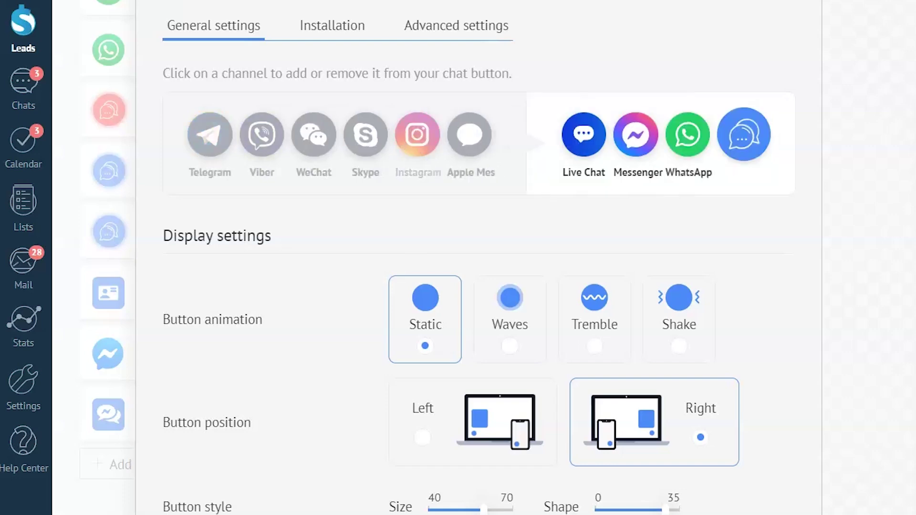
pyautogui.click(420, 134)
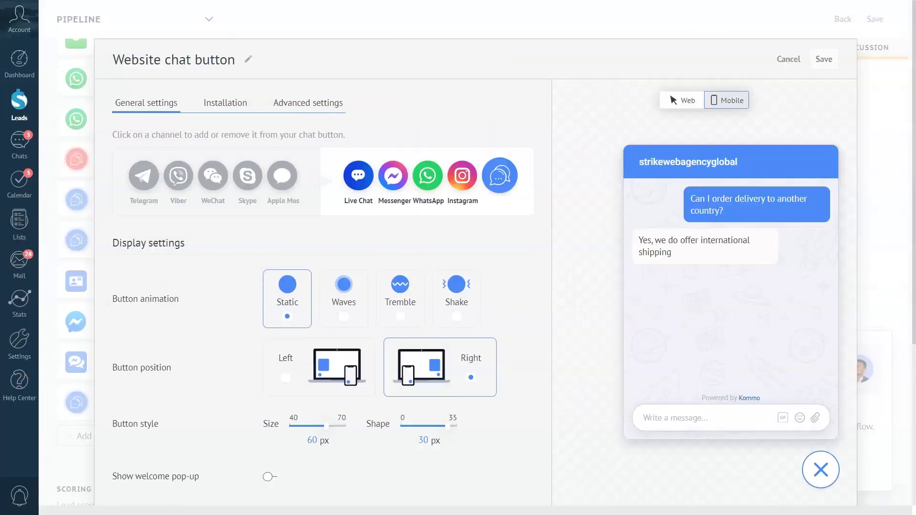
# Show the chat button's Installation options and enable 'Add button to trusted websites only'.
pyautogui.click(224, 102)
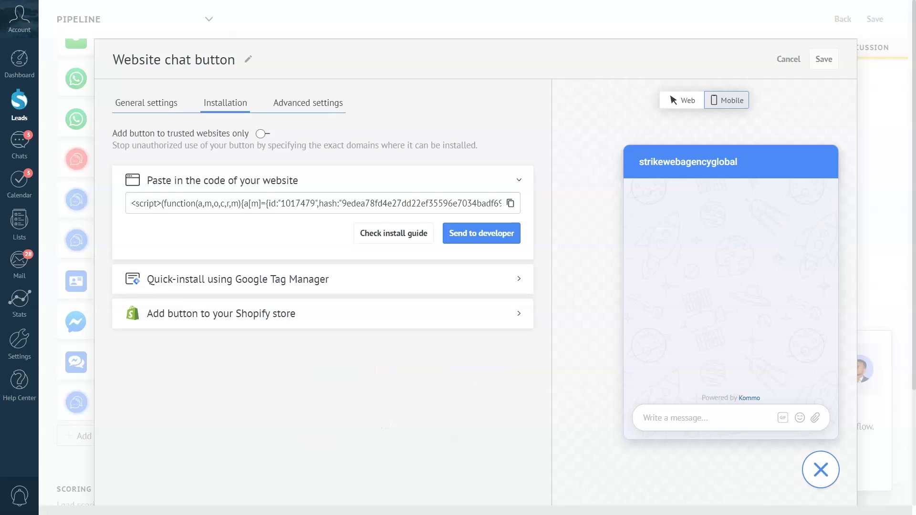
pyautogui.click(263, 133)
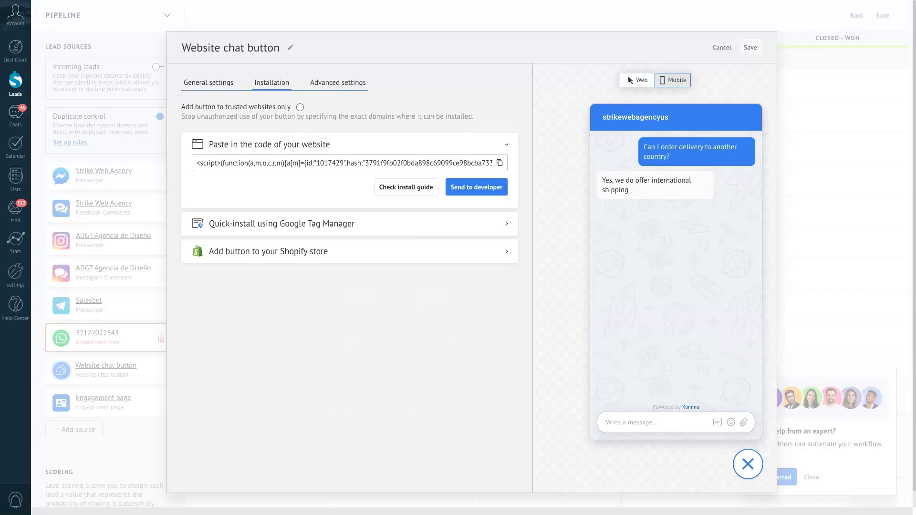
# Expand the Google Tag Manager quick-install and sign in with Google, granting Kommo access.
pyautogui.click(292, 225)
pyautogui.click(233, 206)
pyautogui.click(551, 216)
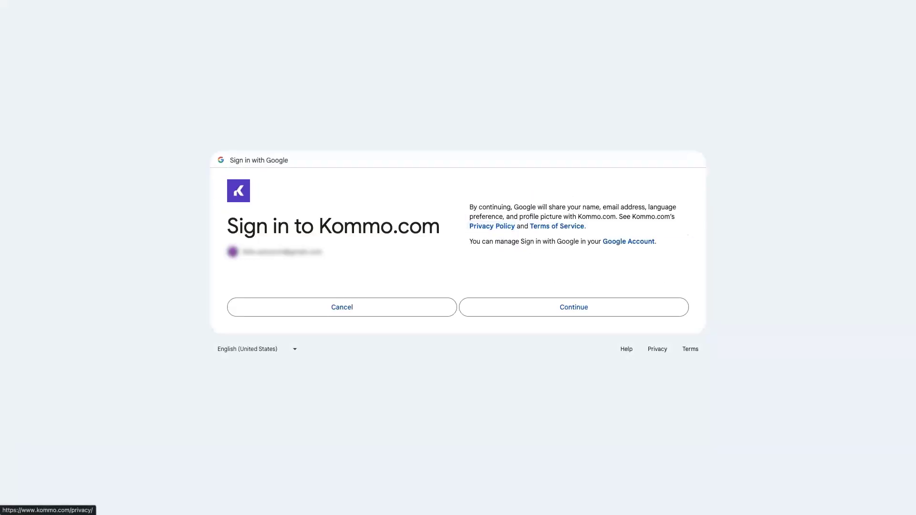
pyautogui.click(573, 307)
pyautogui.click(570, 353)
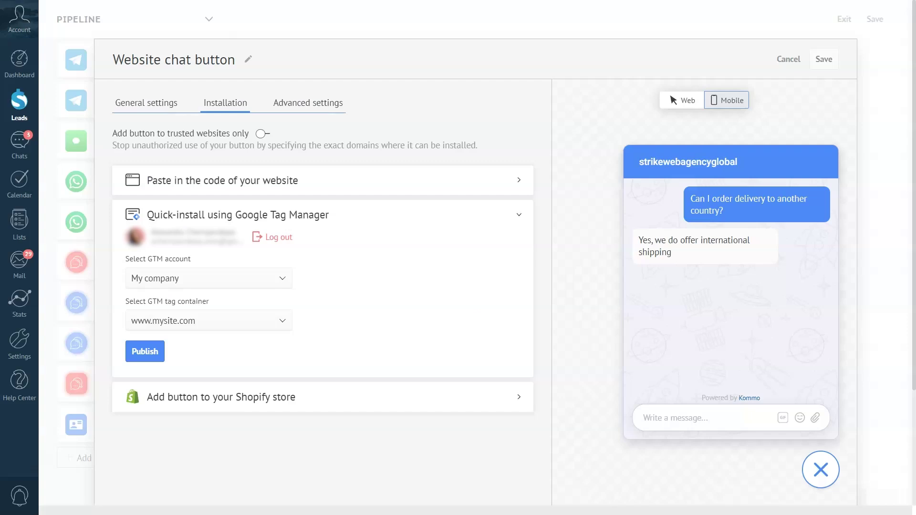
# Try publishing via Tag Manager and re-authorise the Google account for Kommo.
pyautogui.click(145, 352)
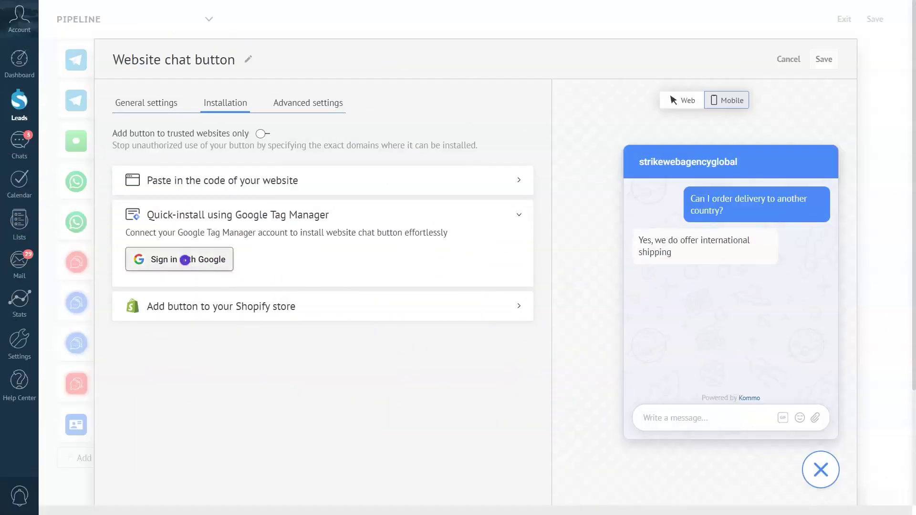
pyautogui.click(180, 260)
pyautogui.click(528, 211)
pyautogui.click(571, 352)
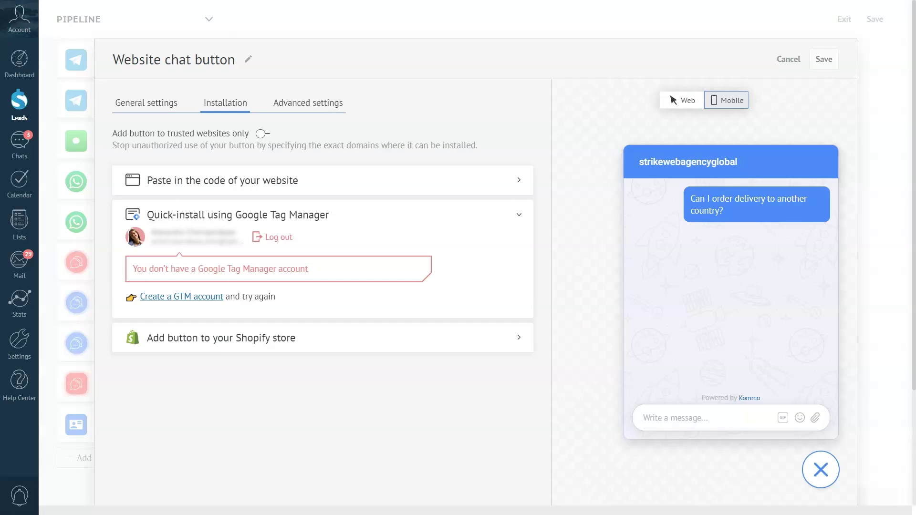
pyautogui.click(170, 297)
pyautogui.click(718, 55)
pyautogui.click(211, 152)
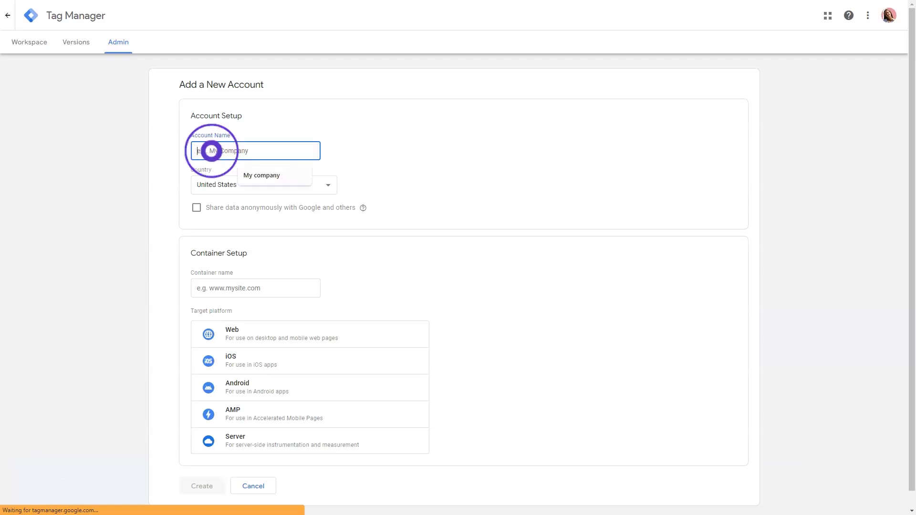
pyautogui.click(275, 175)
pyautogui.click(219, 289)
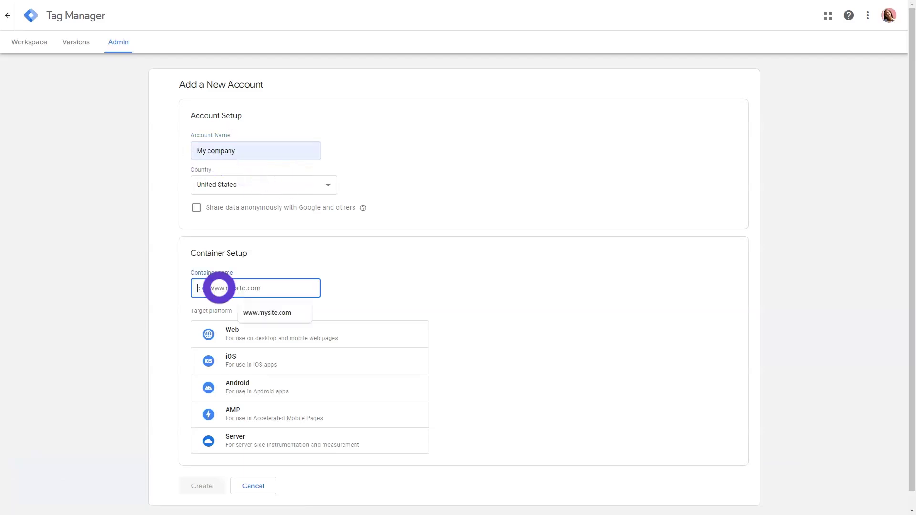
pyautogui.click(268, 313)
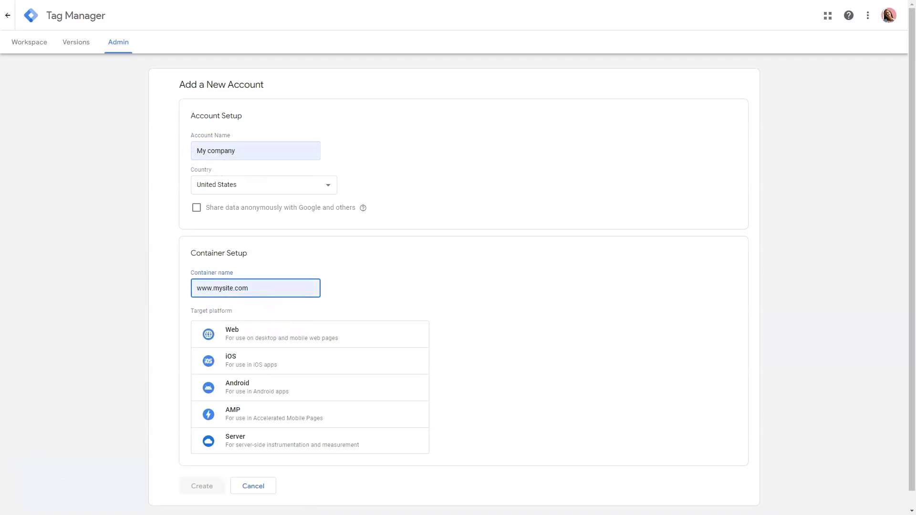
pyautogui.click(224, 332)
pyautogui.click(203, 488)
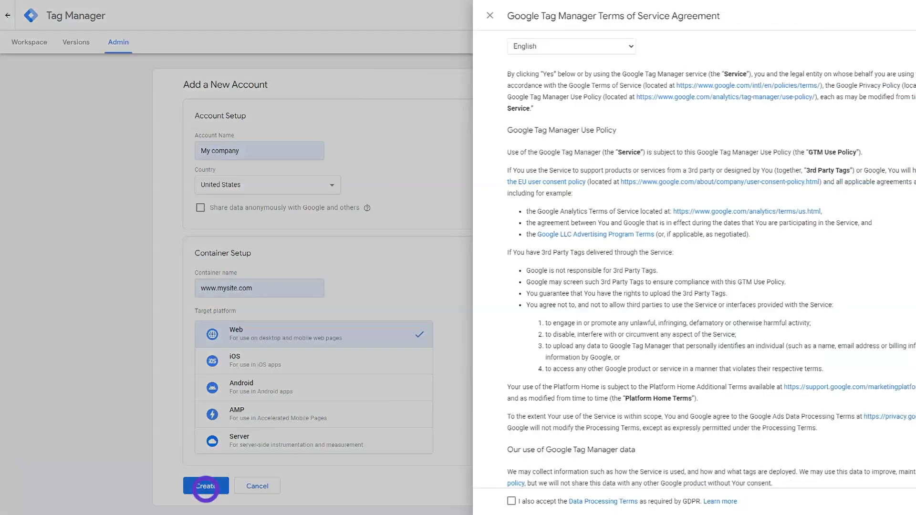
# Accept the GDPR and Tag Manager terms, then publish the chat button through Tag Manager.
pyautogui.scroll(-1, 573, 267)
pyautogui.click(267, 501)
pyautogui.click(883, 17)
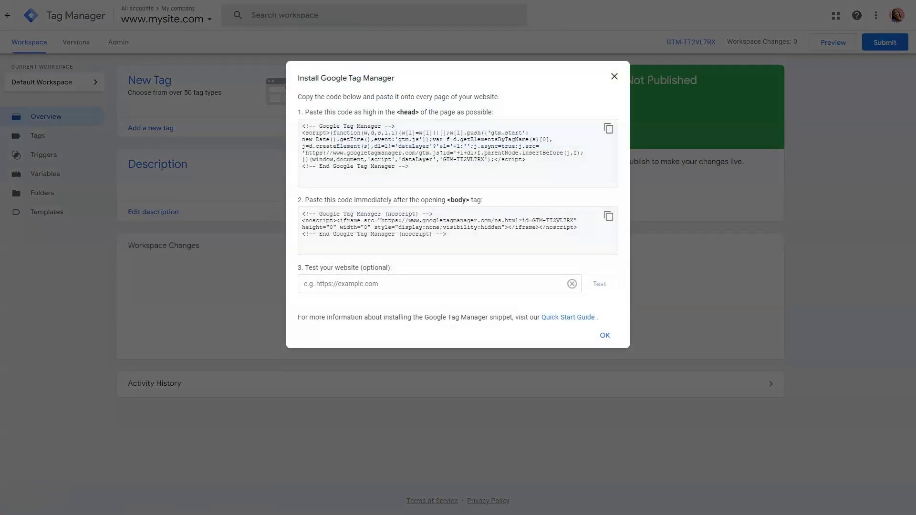
pyautogui.click(605, 335)
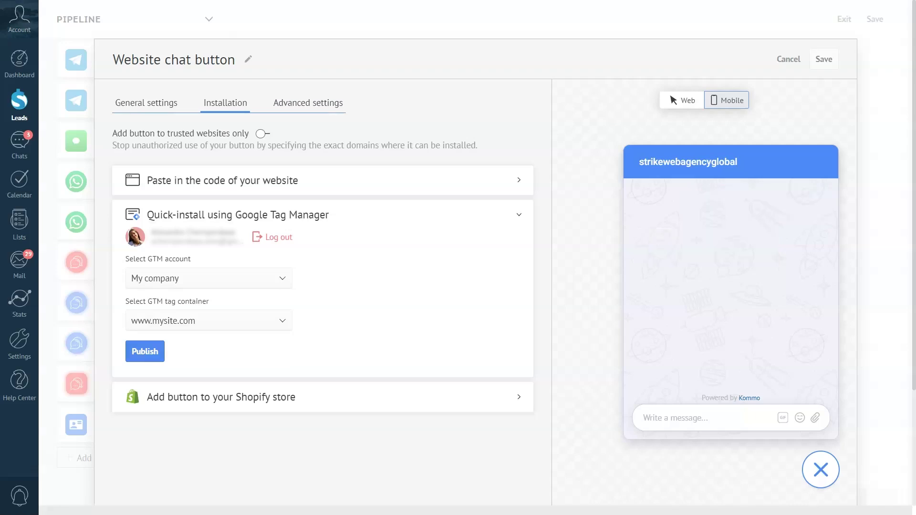
pyautogui.click(144, 351)
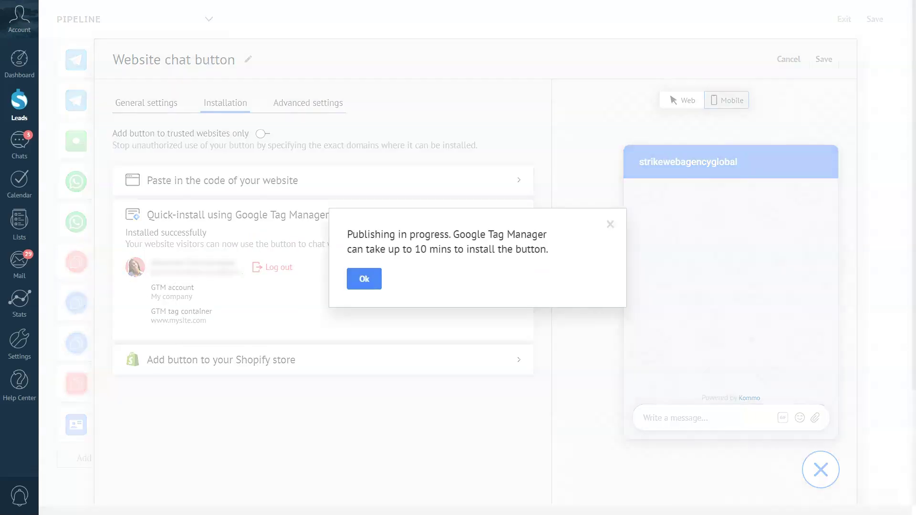
# Dismiss the 'Publishing in progress' notice.
pyautogui.click(364, 279)
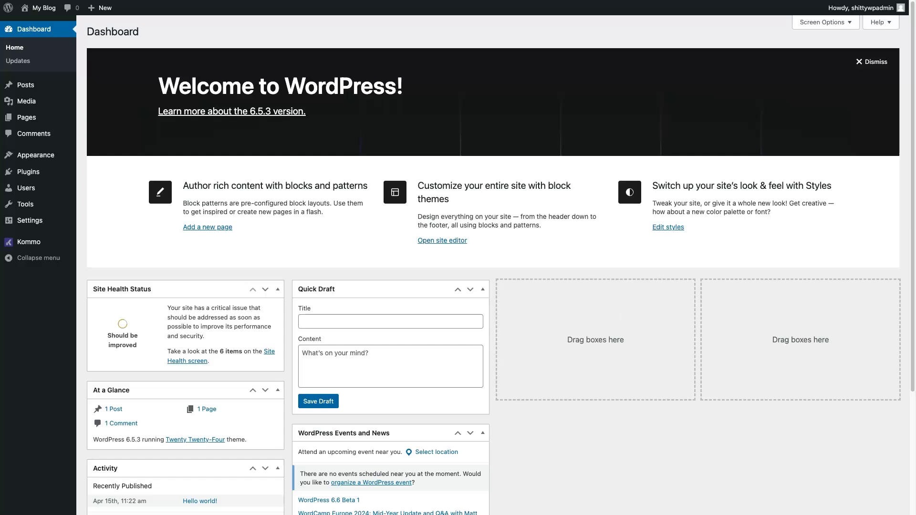
# Connect the WordPress Kommo plugin to the existing Kommo account, allowing integration permissions.
pyautogui.click(25, 241)
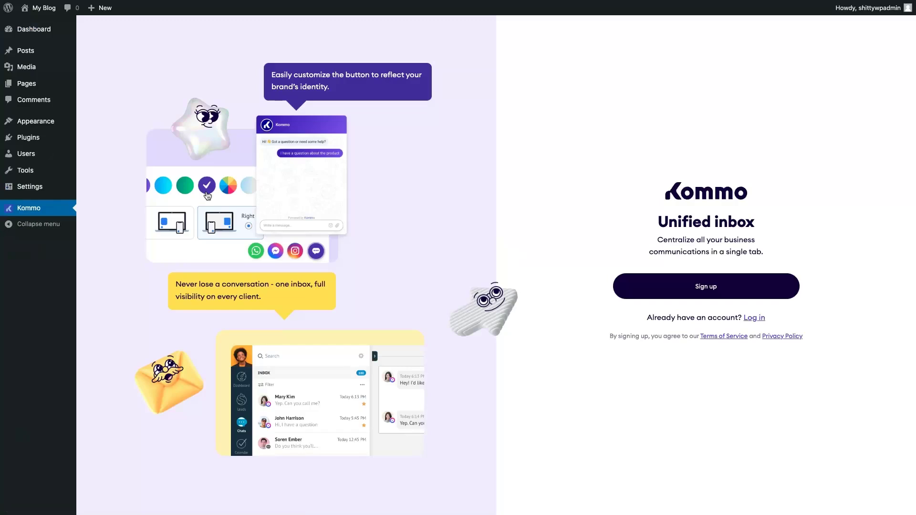
pyautogui.click(755, 317)
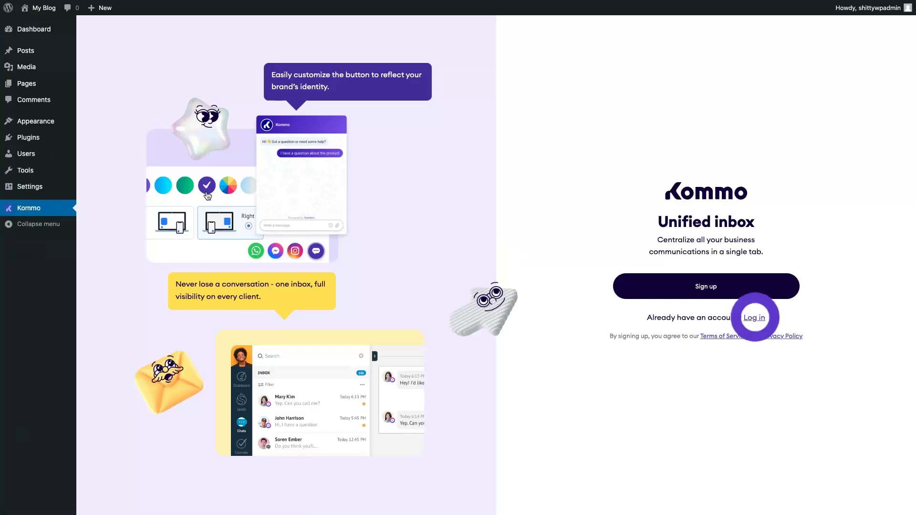
pyautogui.click(683, 202)
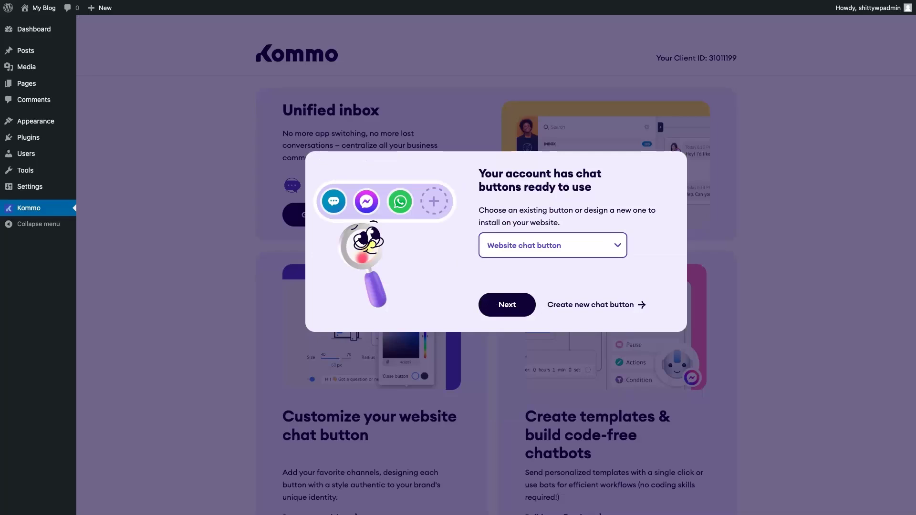
# Create a new website chat button for the blog and view its public front page.
pyautogui.click(604, 305)
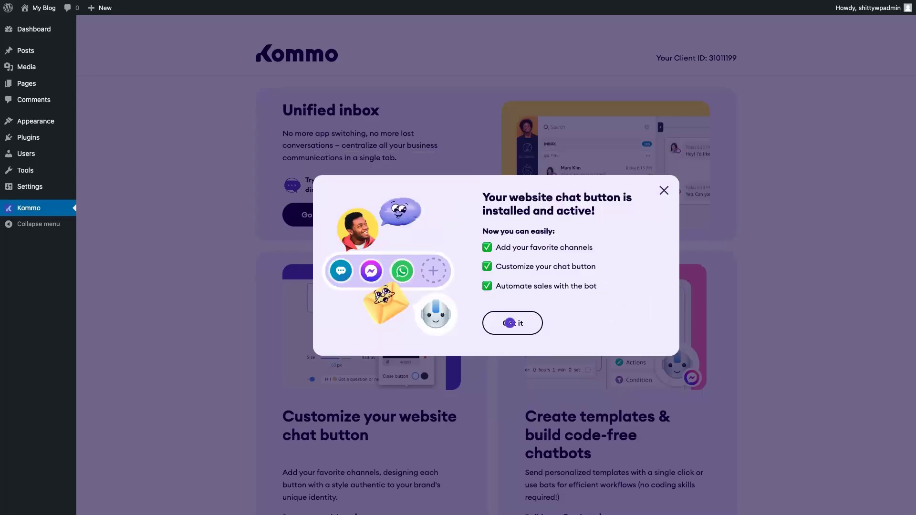
pyautogui.click(510, 323)
pyautogui.click(43, 8)
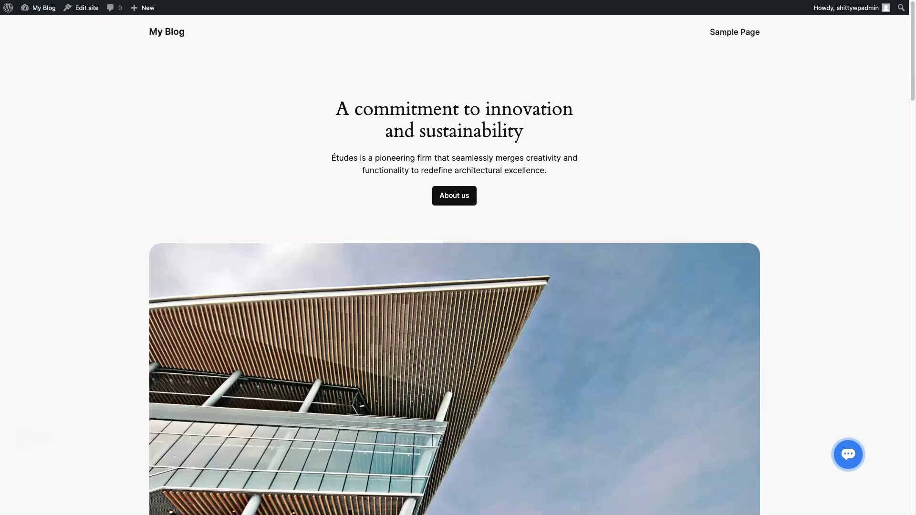
# Send a test website-redesign enquiry through the blog's chat widget, then return to the Kommo admin page.
pyautogui.click(848, 454)
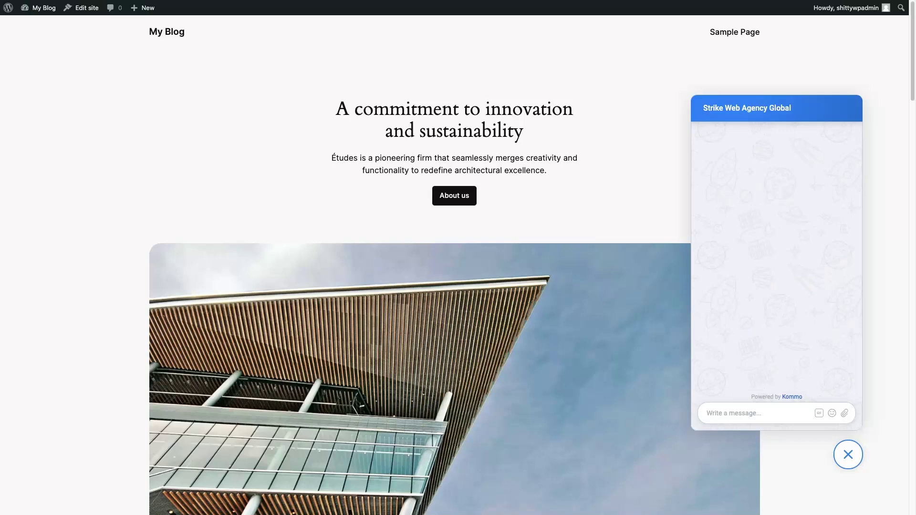
pyautogui.write("Hi! Do you offer a service for redesigning websites? I'm interested in redesigning mine.")
pyautogui.press('BackSpace')
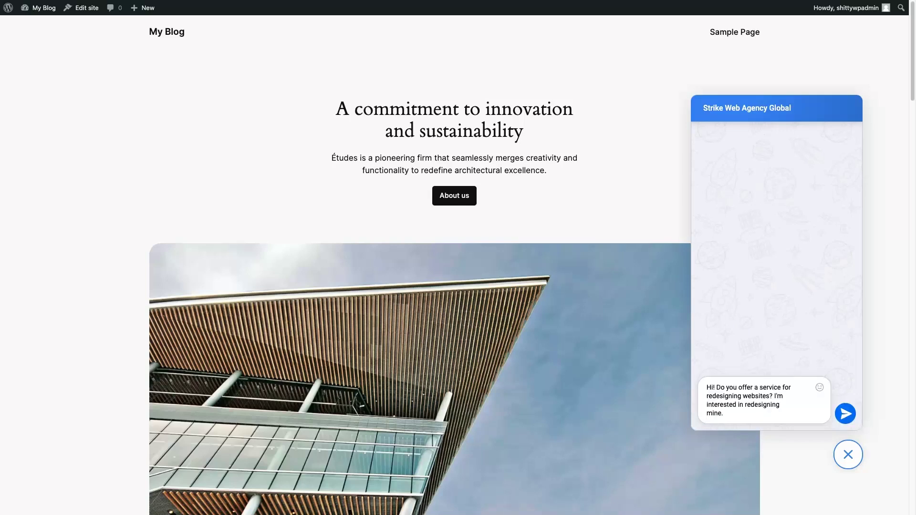
pyautogui.press('Return')
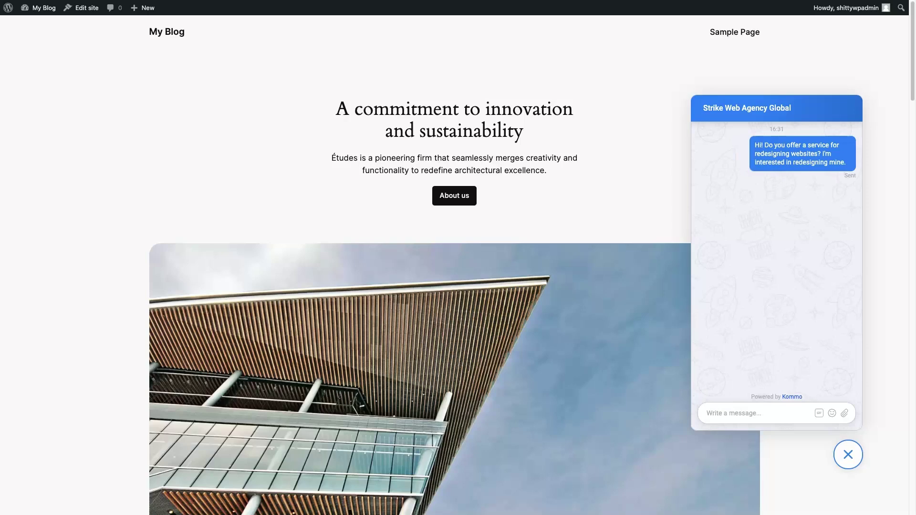
pyautogui.click(9, 8)
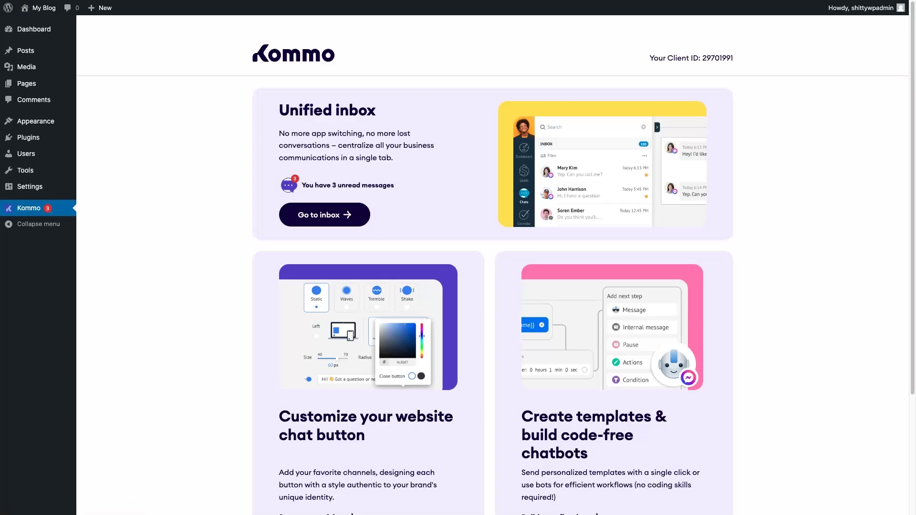
# Reply in the inbox to the new lead's chat, thanking them and offering to book a call.
pyautogui.click(321, 214)
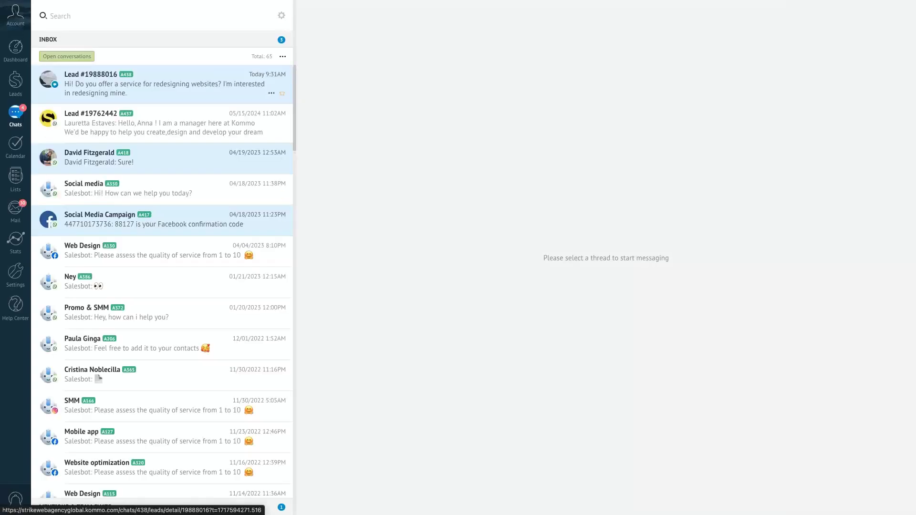
pyautogui.click(160, 81)
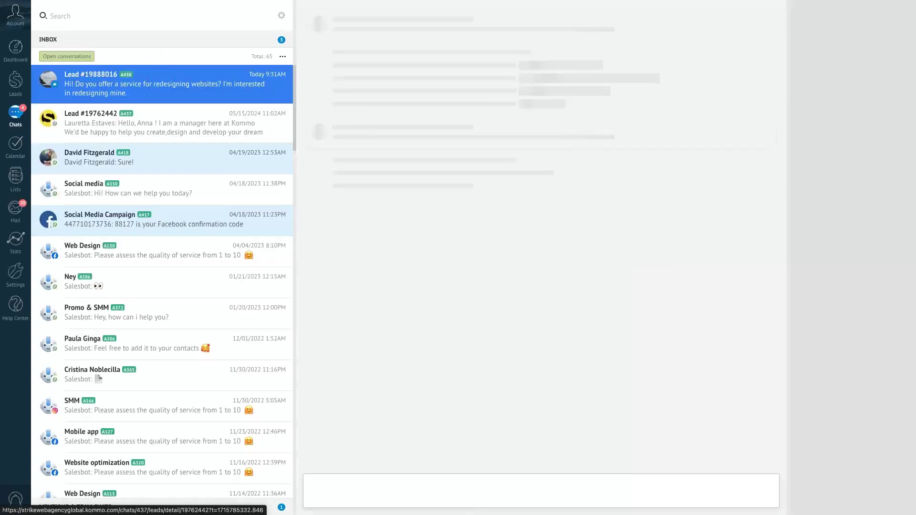
pyautogui.click(606, 484)
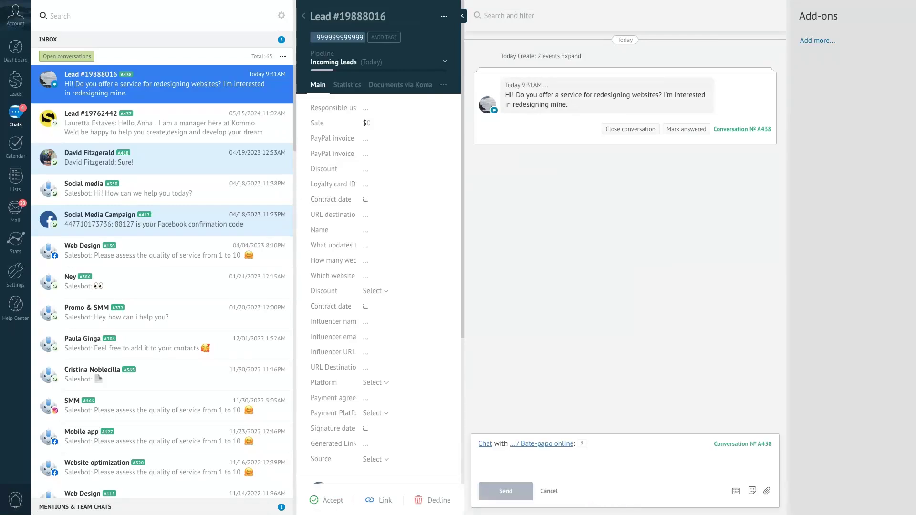
pyautogui.write('Hey! Thanks for getting in touch. Sure, we can do that for you. Would you like to book a call?')
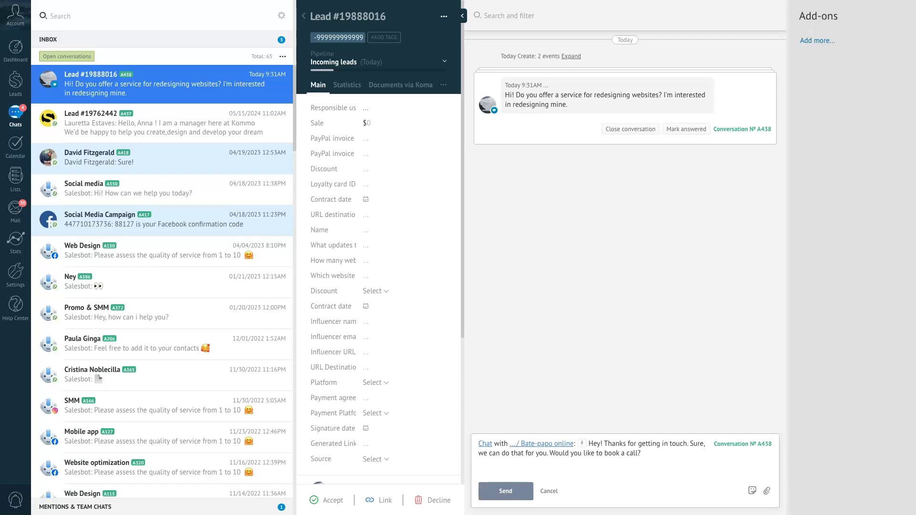
pyautogui.click(506, 491)
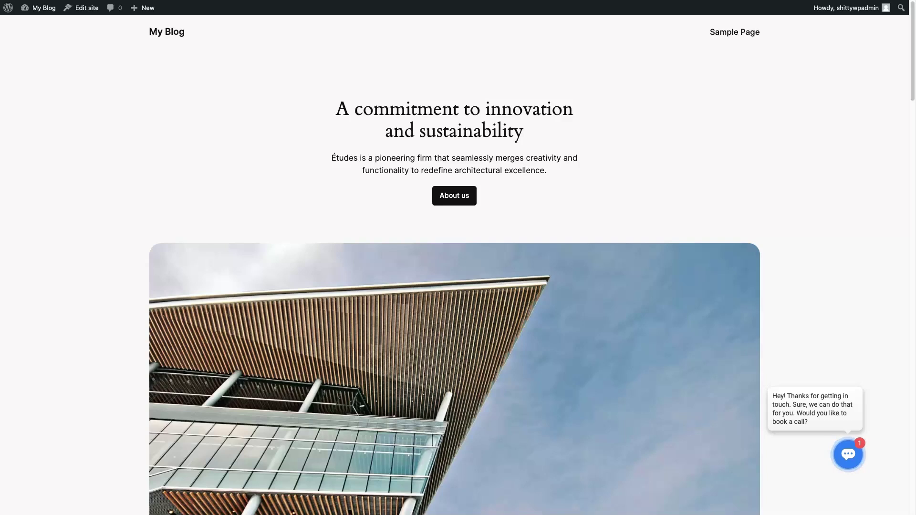
# Open the blog's chat window to read the agent's booking-call reply.
pyautogui.click(815, 408)
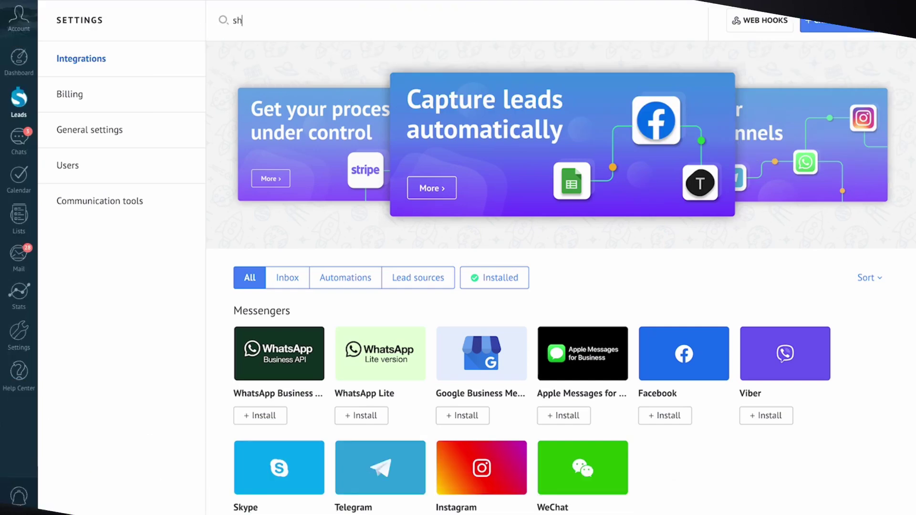
# Find the Shopify integration, accept its privacy policy and install it.
pyautogui.write('shopify')
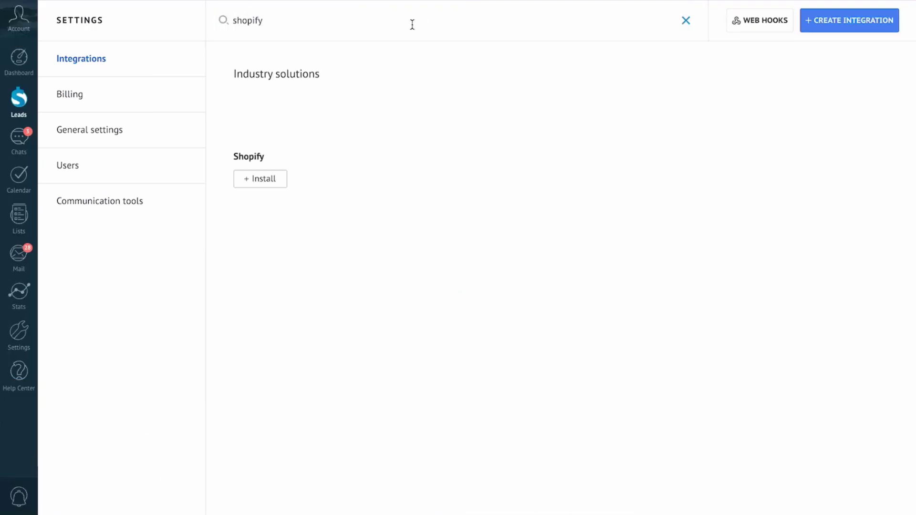
pyautogui.click(296, 109)
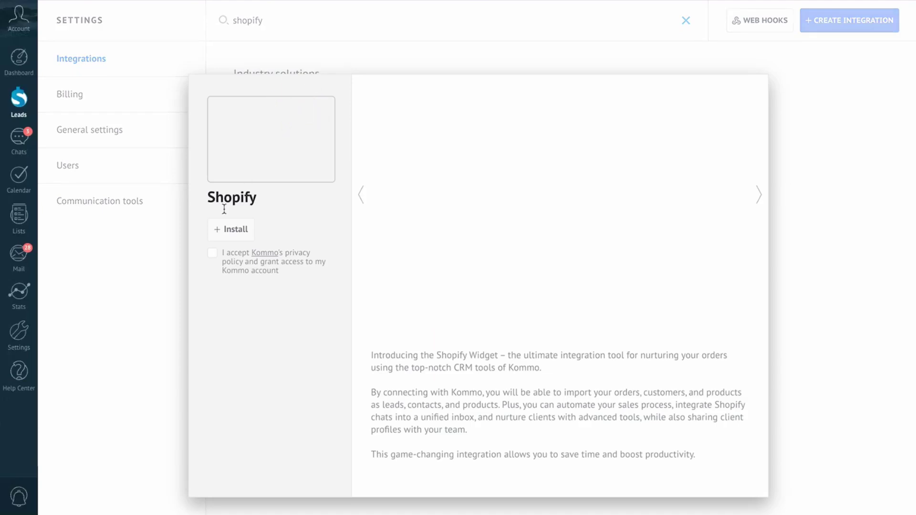
pyautogui.click(213, 253)
pyautogui.click(239, 233)
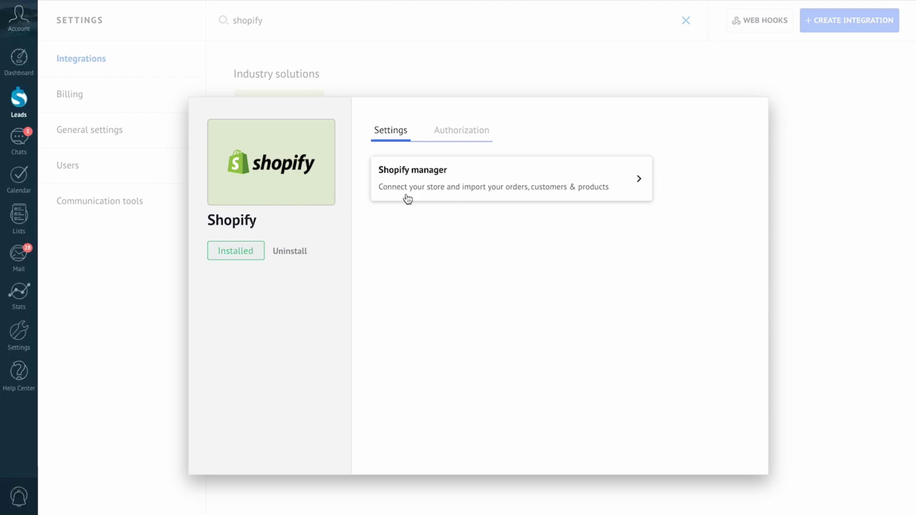
# Connect the store 85edea-0d.myshopify.com and request import of its customer data.
pyautogui.click(408, 191)
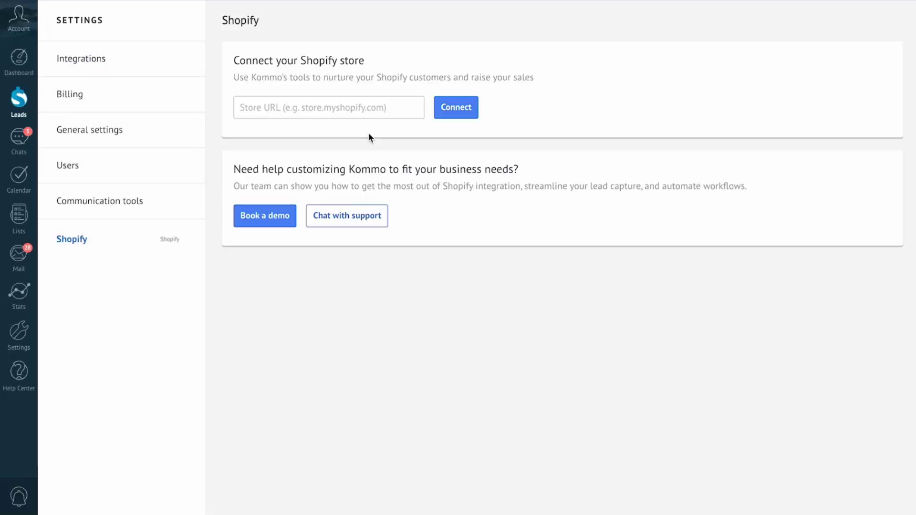
pyautogui.write('85edea-0d.myshopify.com')
pyautogui.click(451, 107)
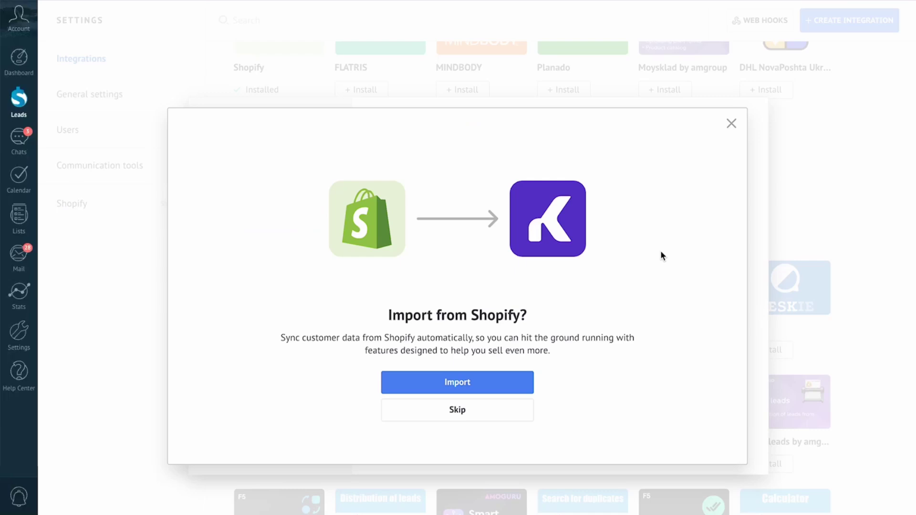
pyautogui.click(457, 382)
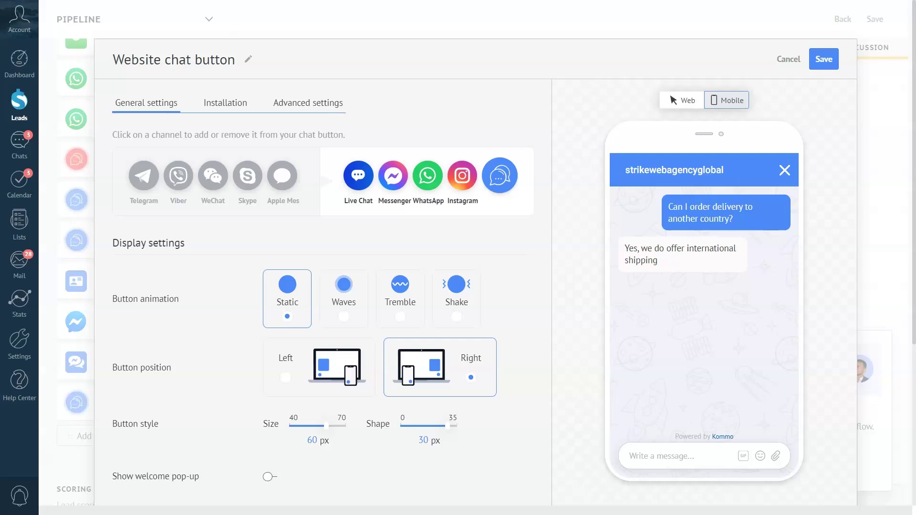
# Preview the chat button on desktop and set its animation to Waves after trying Tremble and Shake.
pyautogui.click(678, 99)
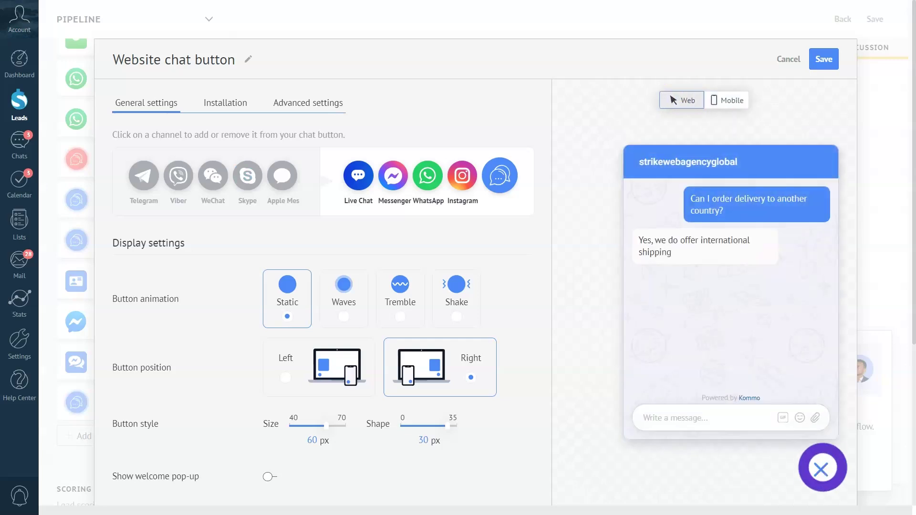
pyautogui.click(821, 470)
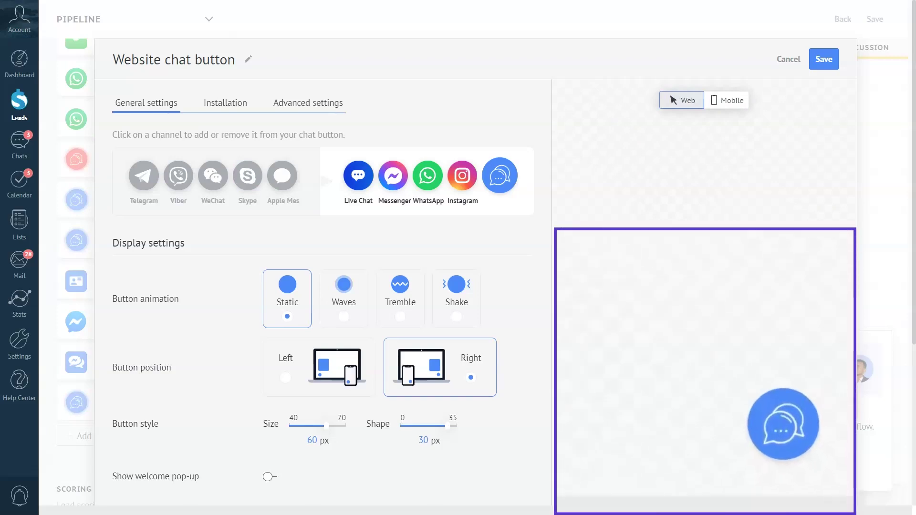
pyautogui.click(343, 310)
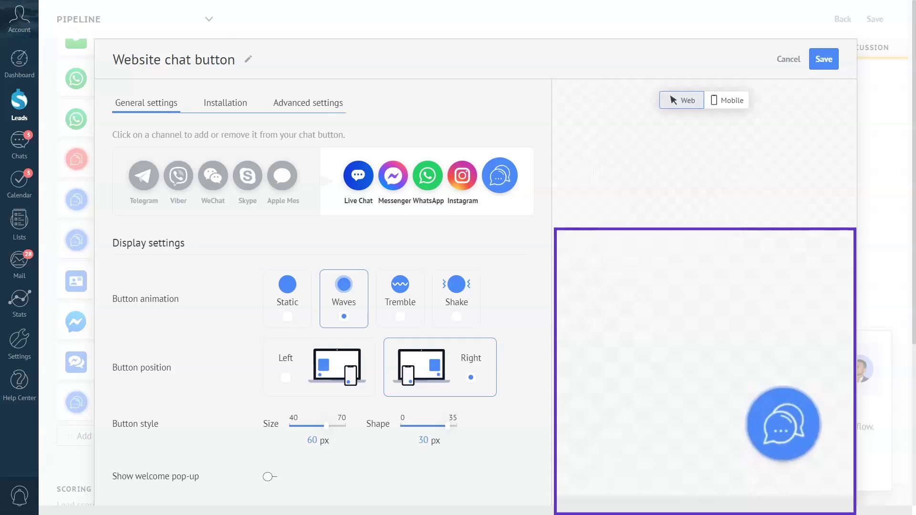
pyautogui.click(401, 311)
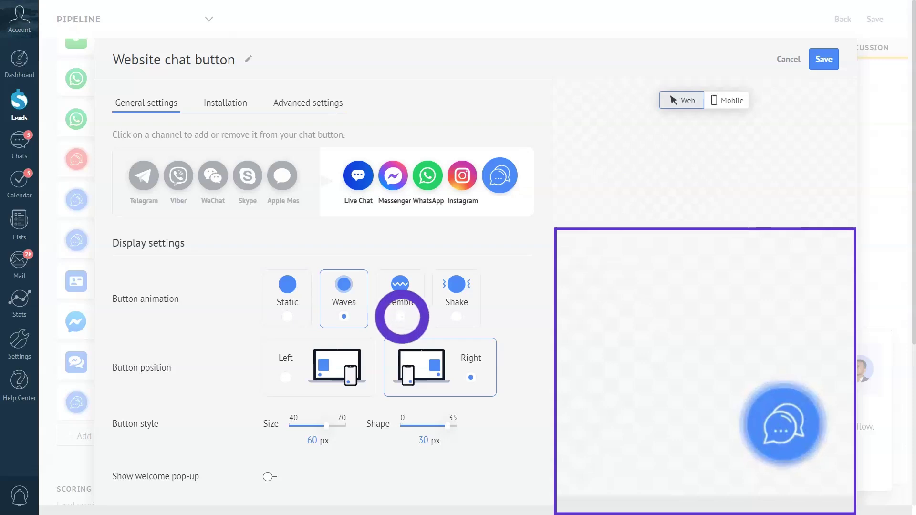
pyautogui.click(456, 316)
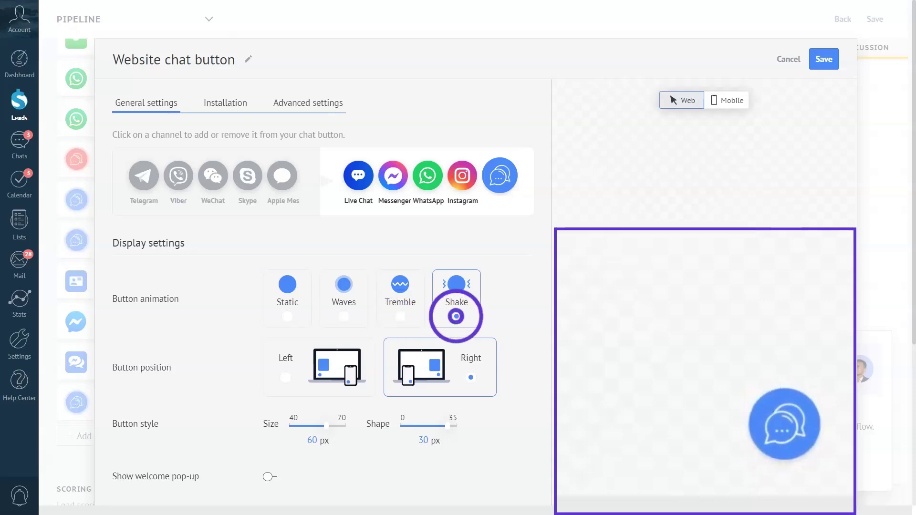
pyautogui.click(344, 314)
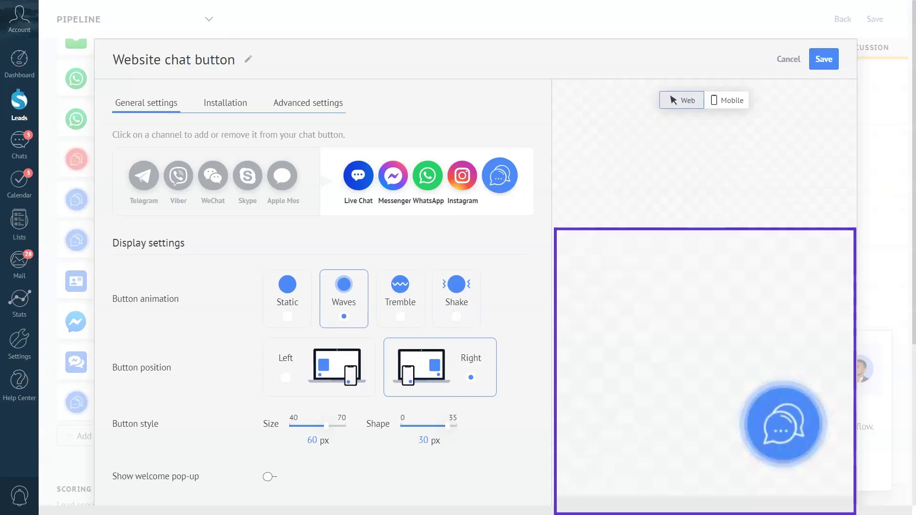
# Place the chat button on the right at 50 px size with a 14 px rounded-square shape.
pyautogui.scroll(-1, 323, 287)
pyautogui.click(727, 63)
pyautogui.click(286, 329)
pyautogui.click(470, 330)
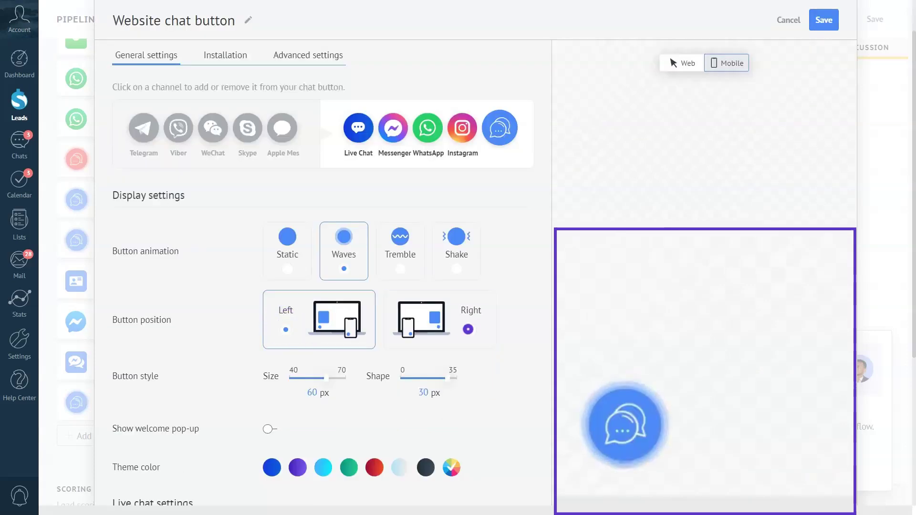
pyautogui.moveTo(325, 378); pyautogui.dragTo(310, 378)
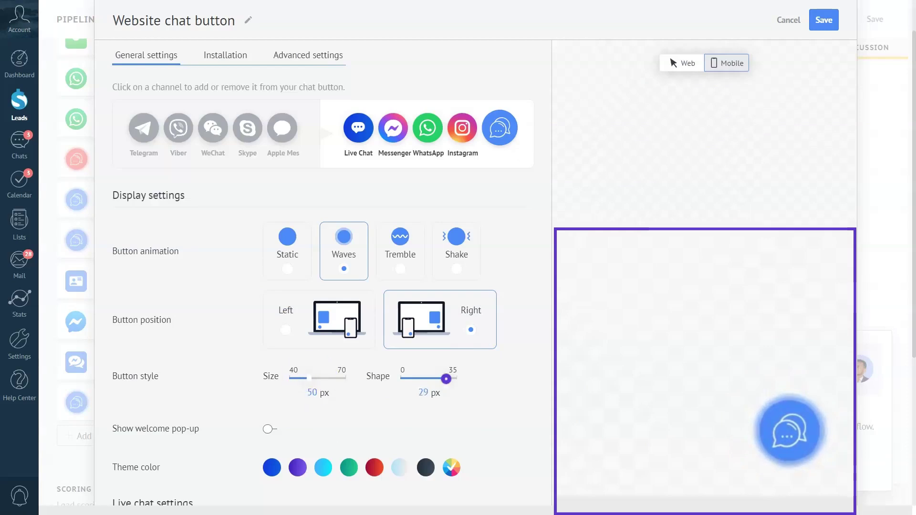
pyautogui.moveTo(446, 379); pyautogui.dragTo(420, 379)
# Give the chat button a custom red theme colour (f74d4d).
pyautogui.scroll(-1, 323, 272)
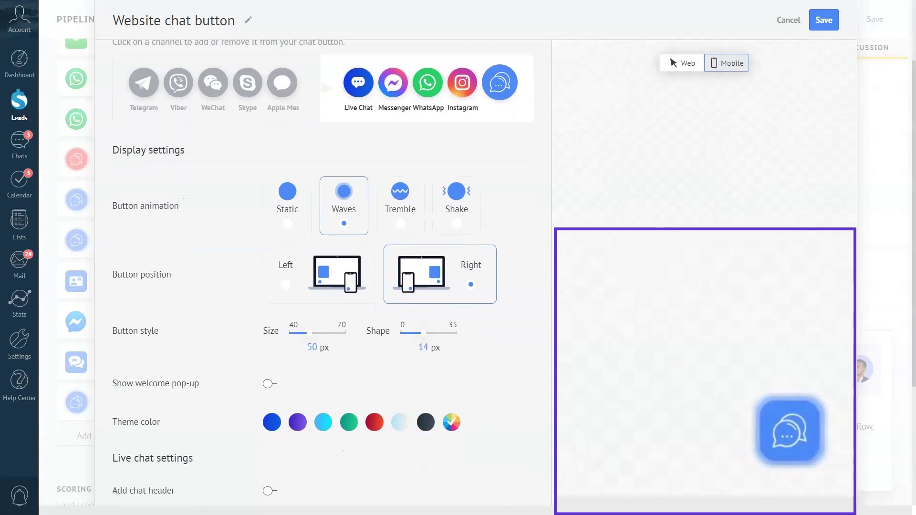
pyautogui.click(298, 420)
pyautogui.click(349, 419)
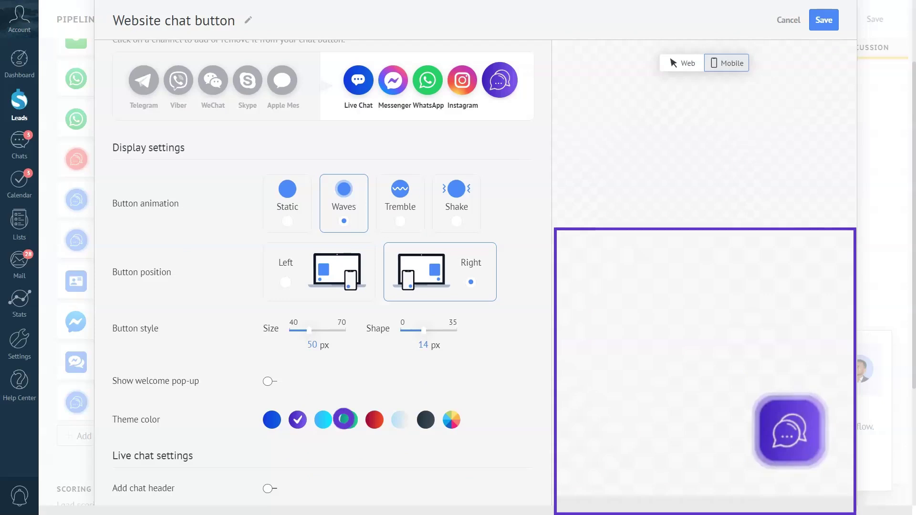
pyautogui.click(452, 420)
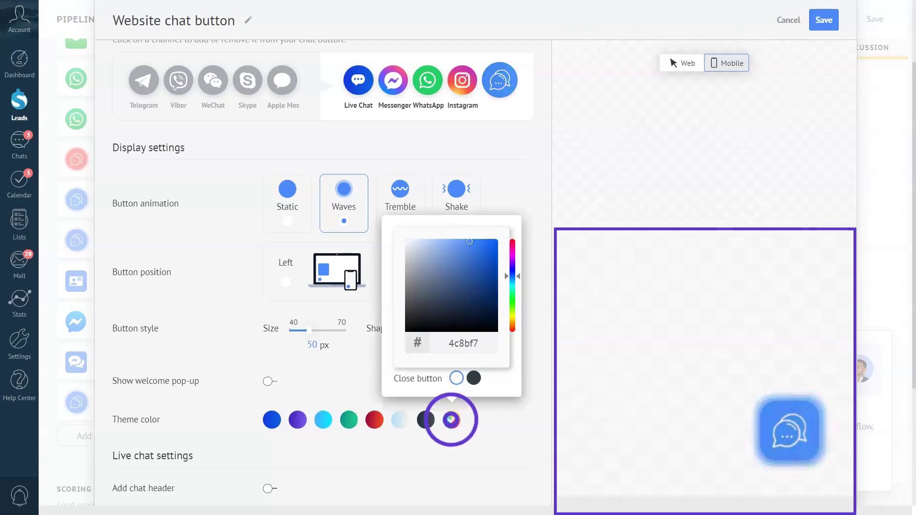
pyautogui.moveTo(511, 274); pyautogui.dragTo(512, 332)
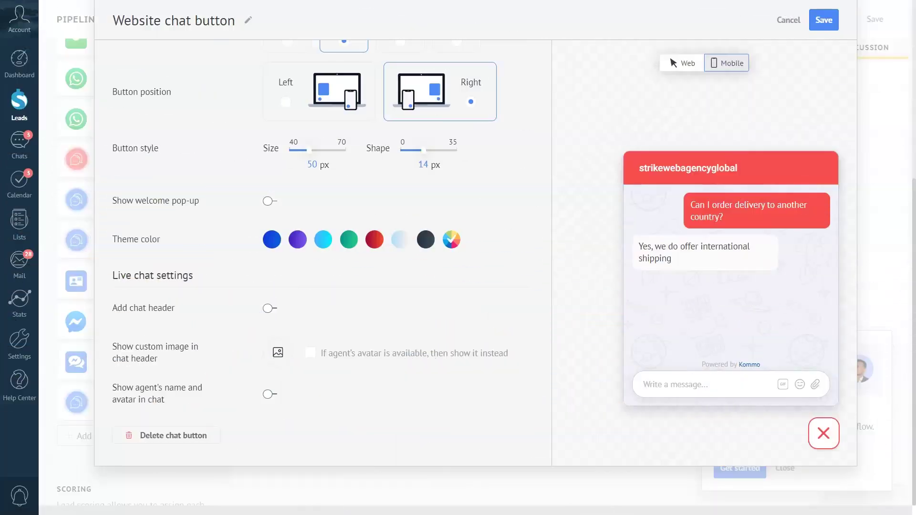
pyautogui.click(277, 353)
# Import StrikeWebAgency Logo.png as the chat header image.
pyautogui.click(179, 88)
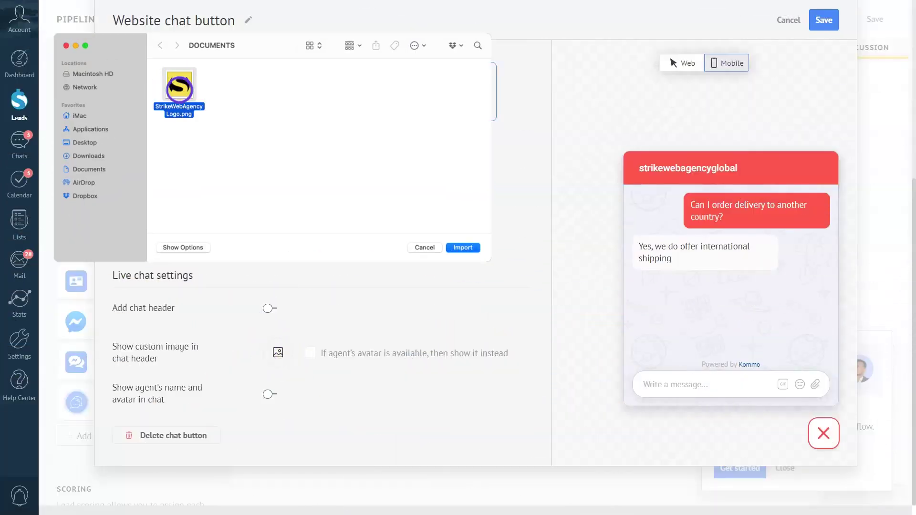
pyautogui.click(462, 248)
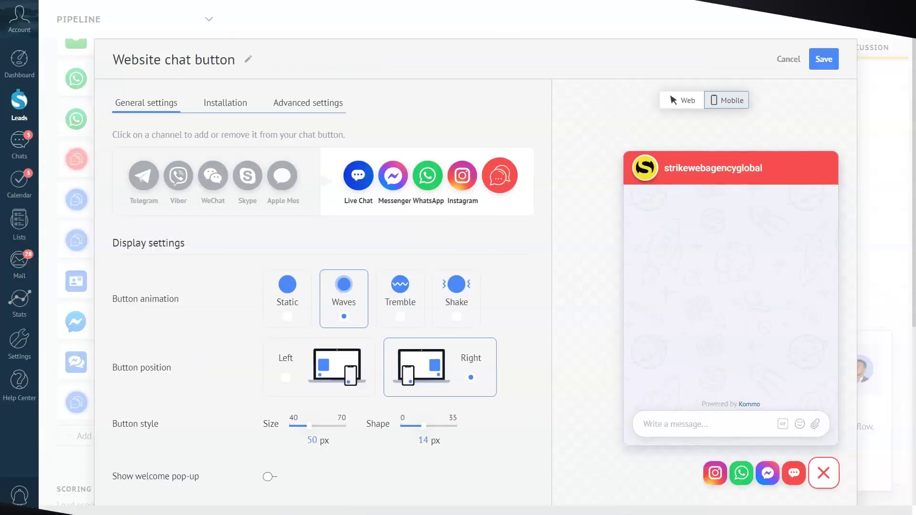
pyautogui.click(301, 104)
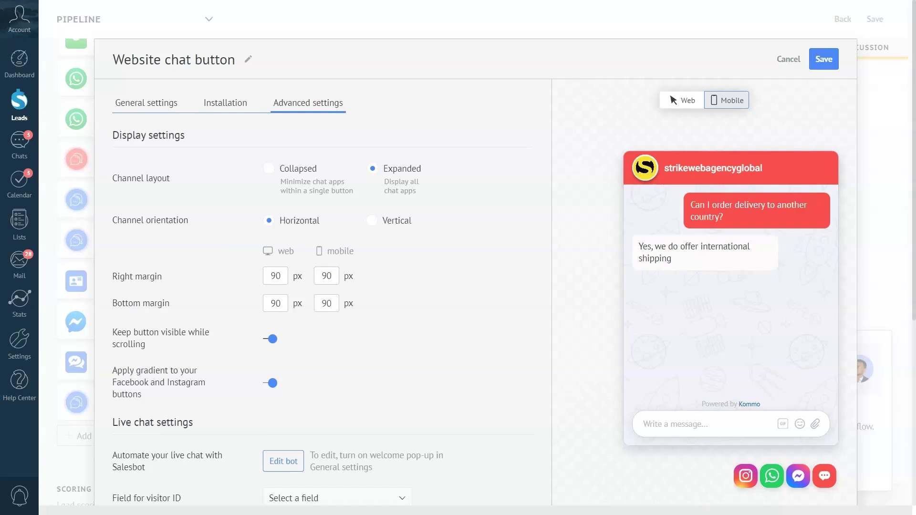
# Set Channel layout to Collapsed and keep Horizontal orientation after briefly trying Vertical.
pyautogui.click(269, 169)
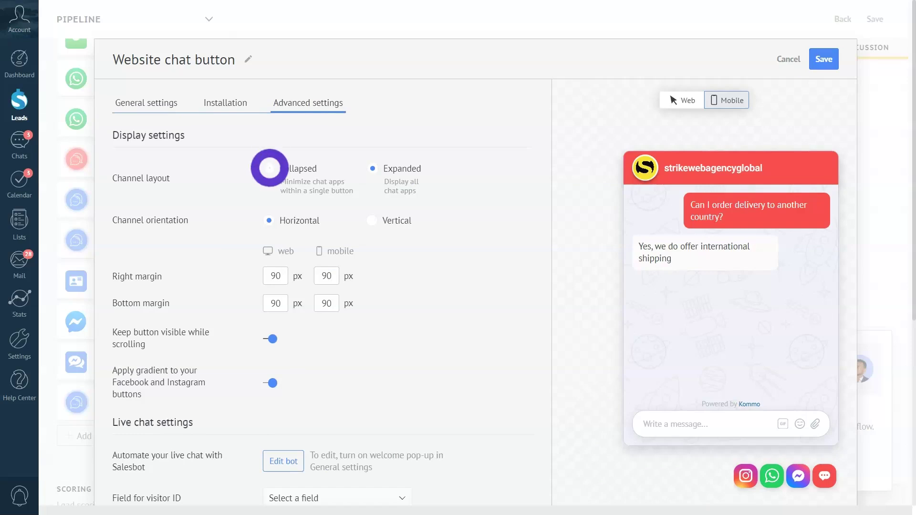
pyautogui.click(373, 168)
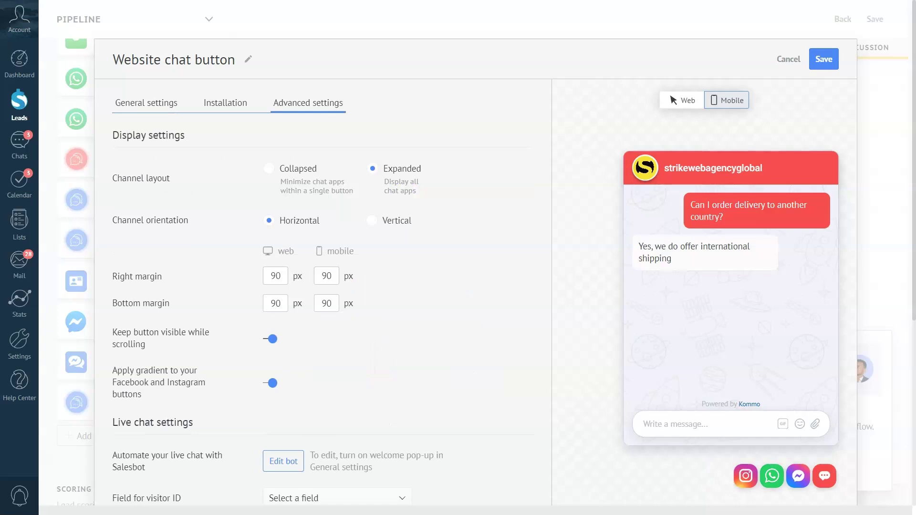
pyautogui.click(269, 168)
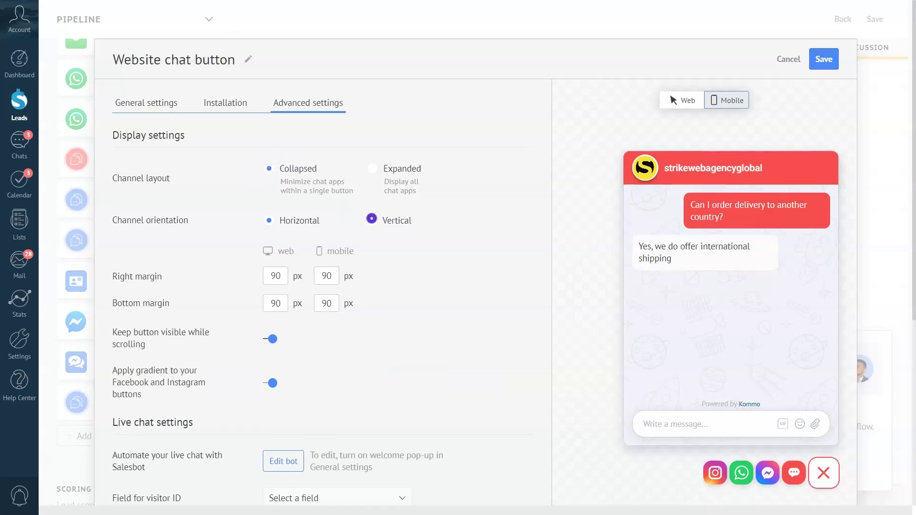
pyautogui.click(371, 219)
pyautogui.click(269, 221)
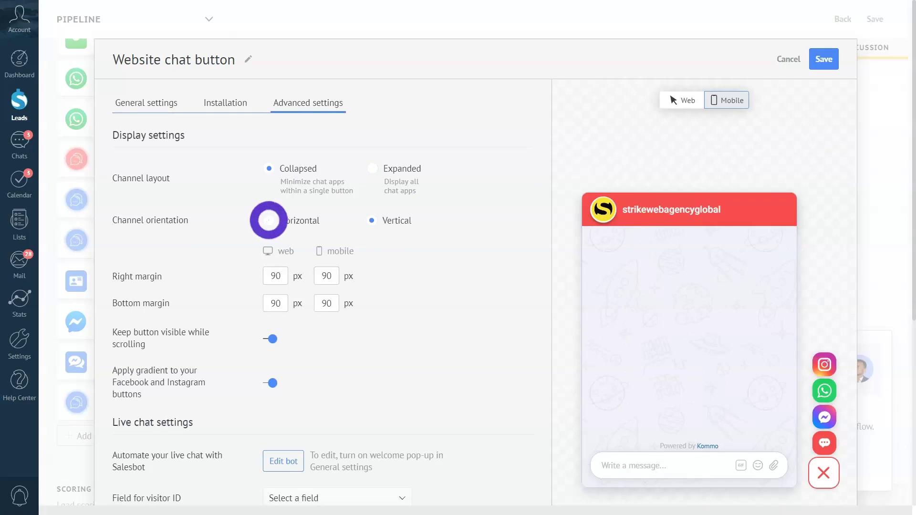
pyautogui.scroll(-5, 323, 286)
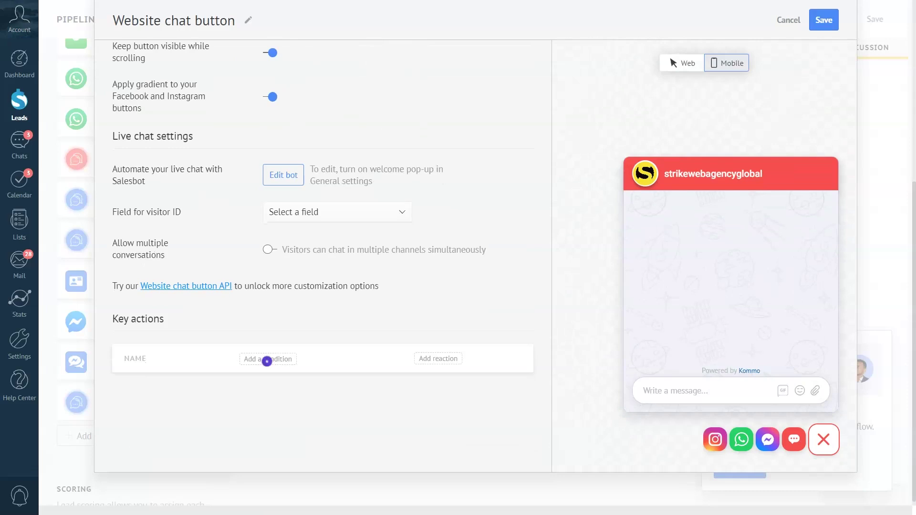
# Add a key action condition triggered at 100 pixels scrolled.
pyautogui.click(267, 361)
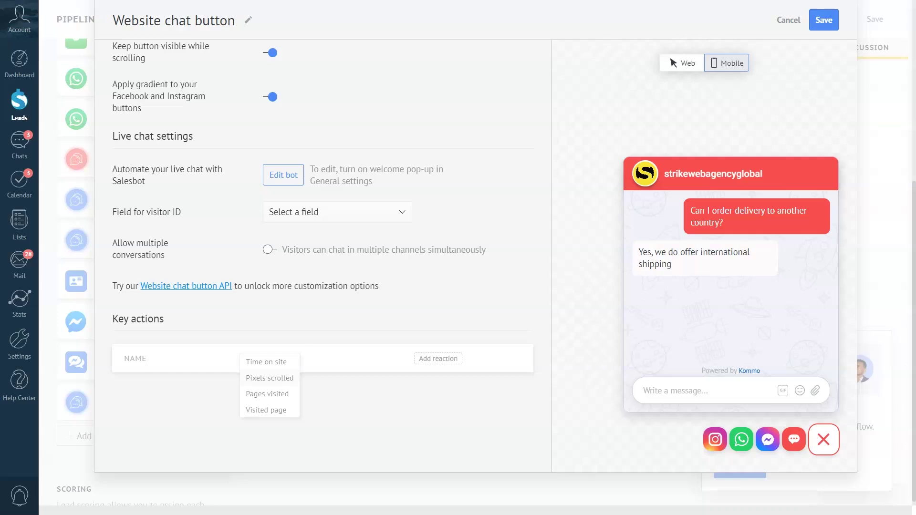
pyautogui.click(264, 378)
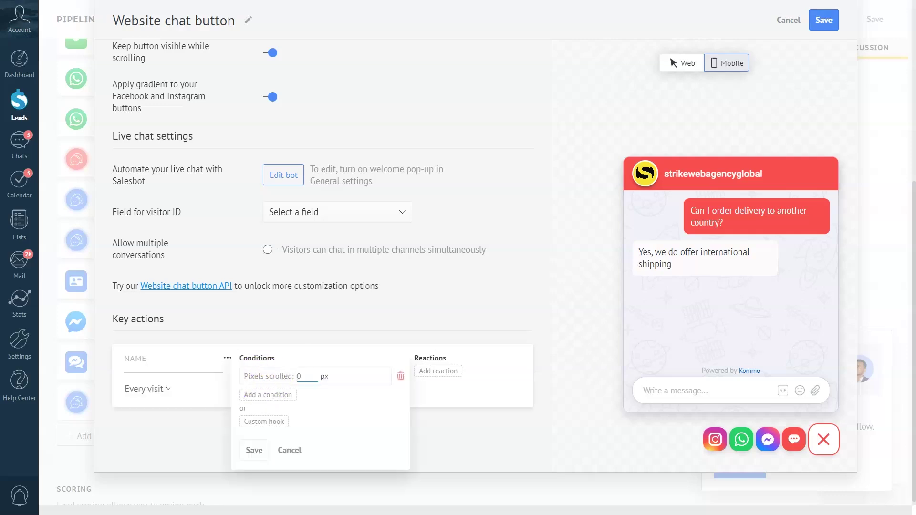
pyautogui.write('100')
pyautogui.click(256, 477)
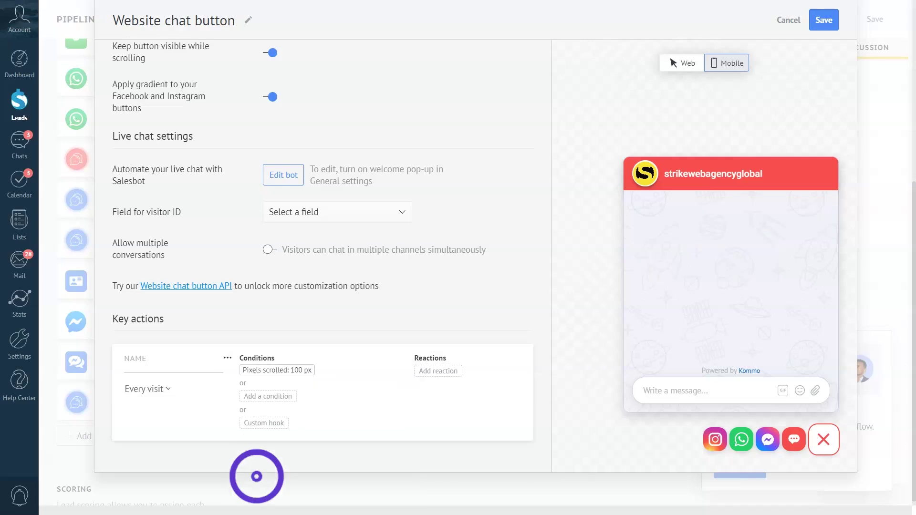
# Add a Waves button animation as the key action's reaction.
pyautogui.click(438, 372)
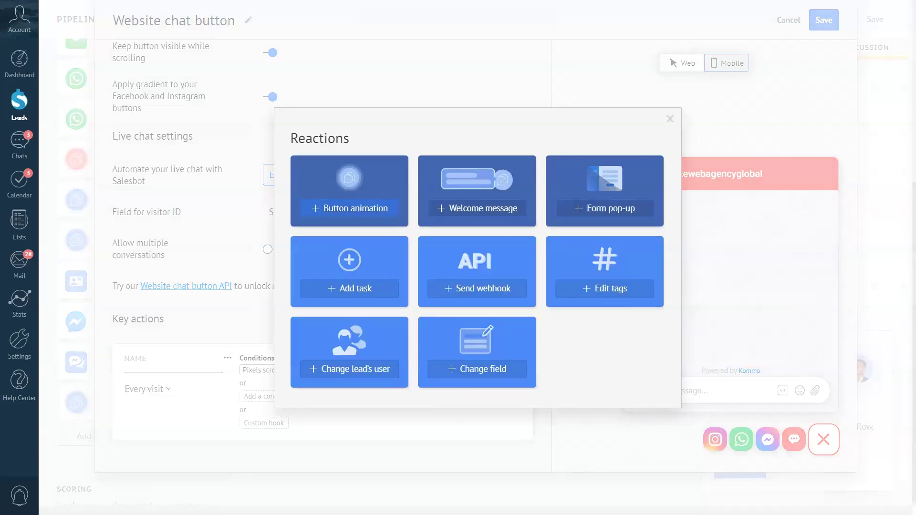
pyautogui.click(349, 209)
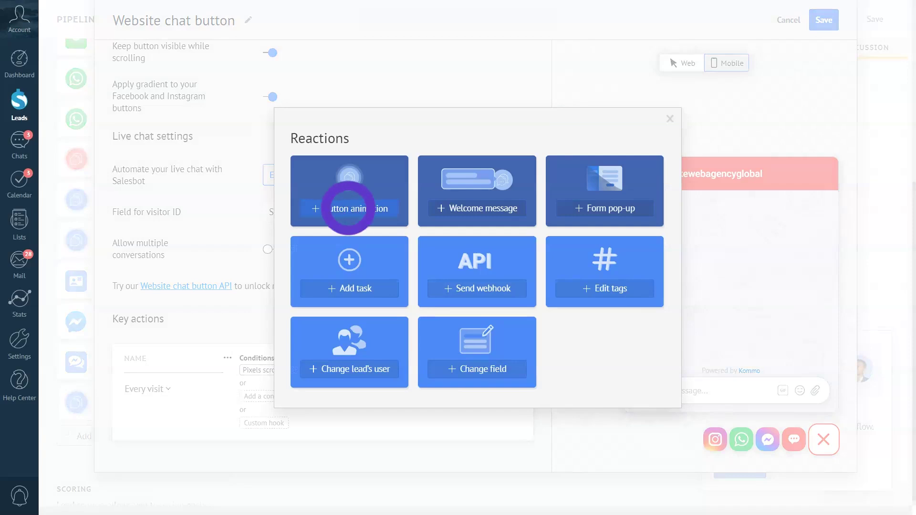
pyautogui.click(593, 249)
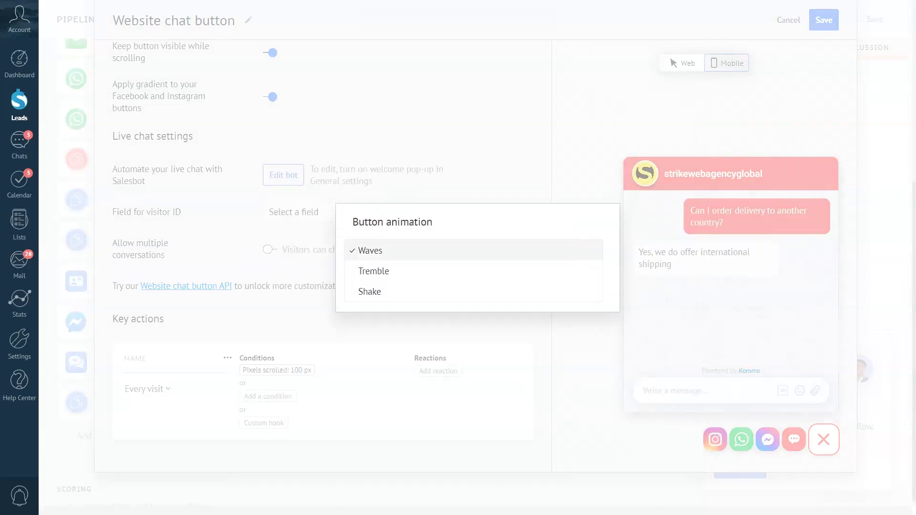
pyautogui.click(375, 249)
pyautogui.click(368, 283)
# Name the key action 'STRIKE WEB AGENCY' and save the chat button settings.
pyautogui.click(129, 359)
pyautogui.write('STRIKE W')
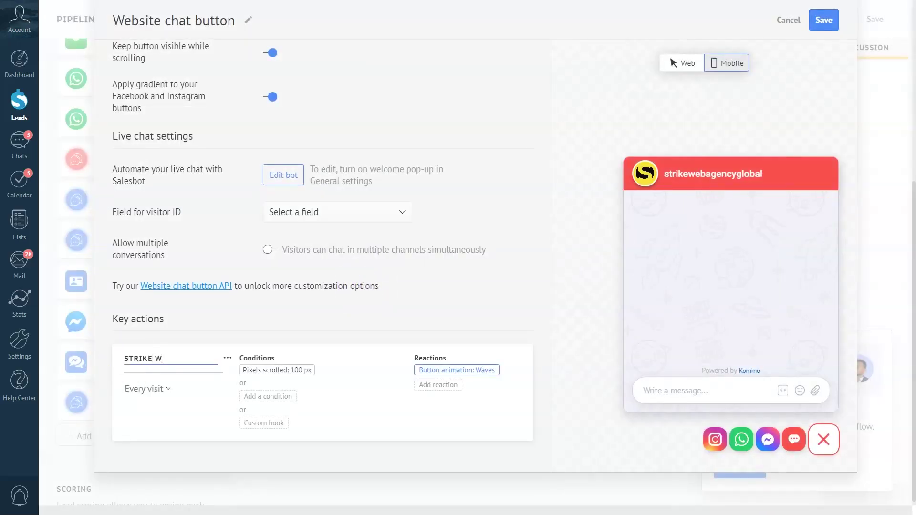
pyautogui.write('EB AGENCY')
pyautogui.click(820, 21)
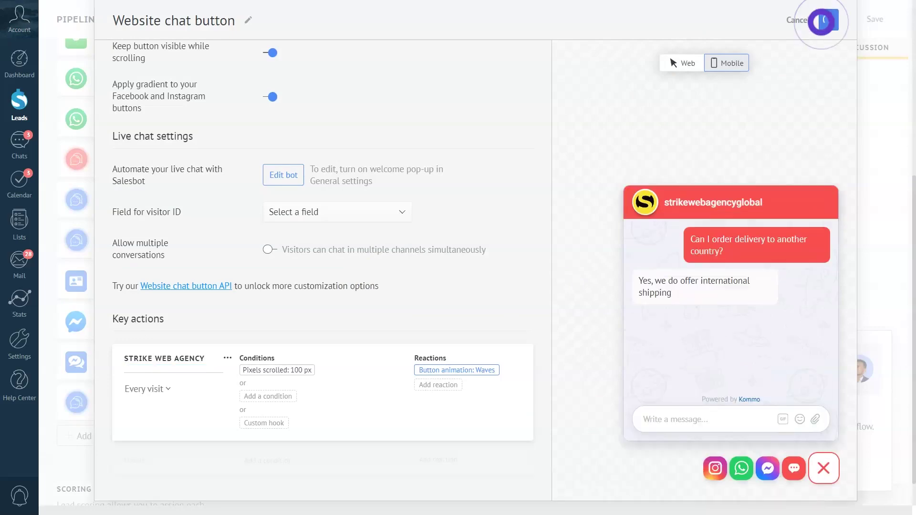